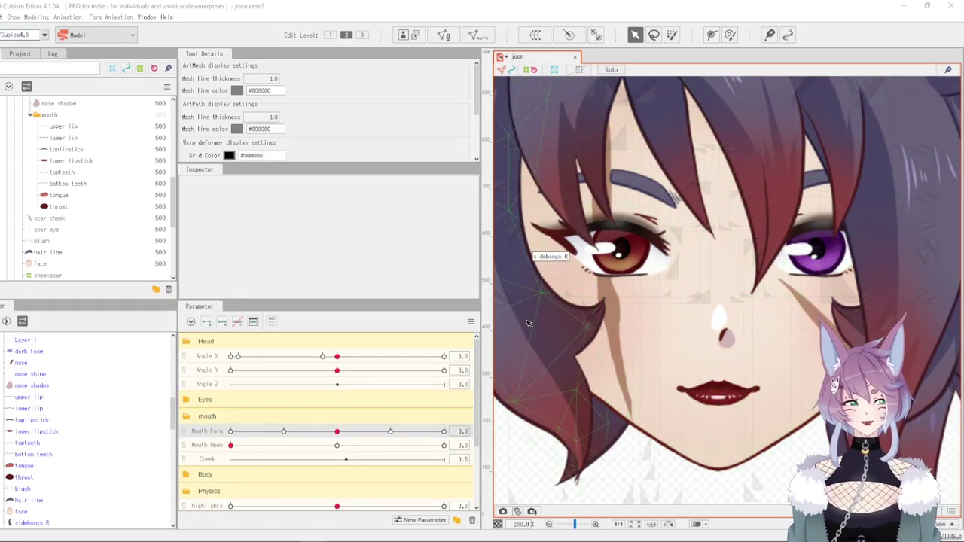
# - Preview the mouth opening and closing with the Mouth Form and Mouth Open parameters
pyautogui.moveTo(485, 305); pyautogui.dragTo(463, 307)
pyautogui.click(180, 434)
pyautogui.moveTo(326, 463); pyautogui.dragTo(374, 398)
pyautogui.moveTo(422, 434); pyautogui.dragTo(230, 462)
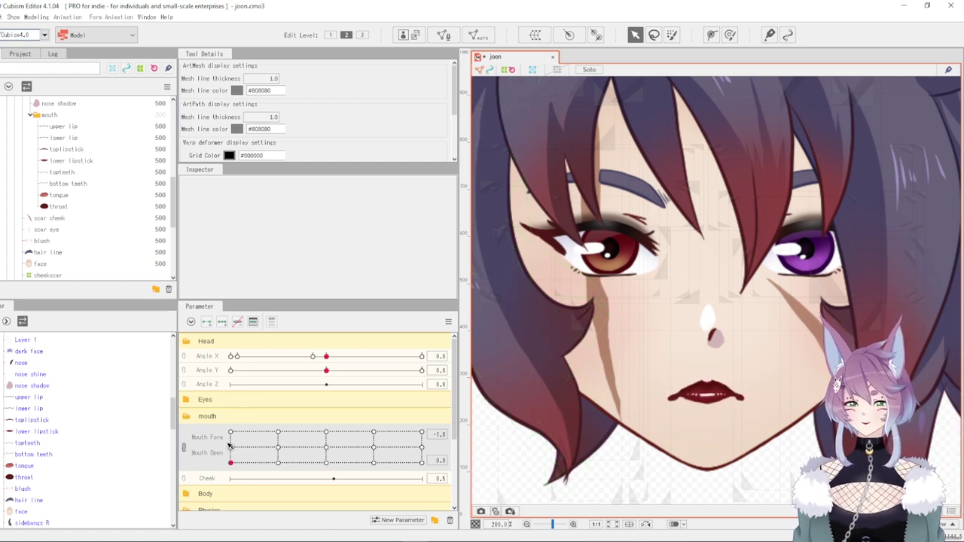
pyautogui.click(183, 448)
pyautogui.moveTo(326, 445); pyautogui.dragTo(329, 447)
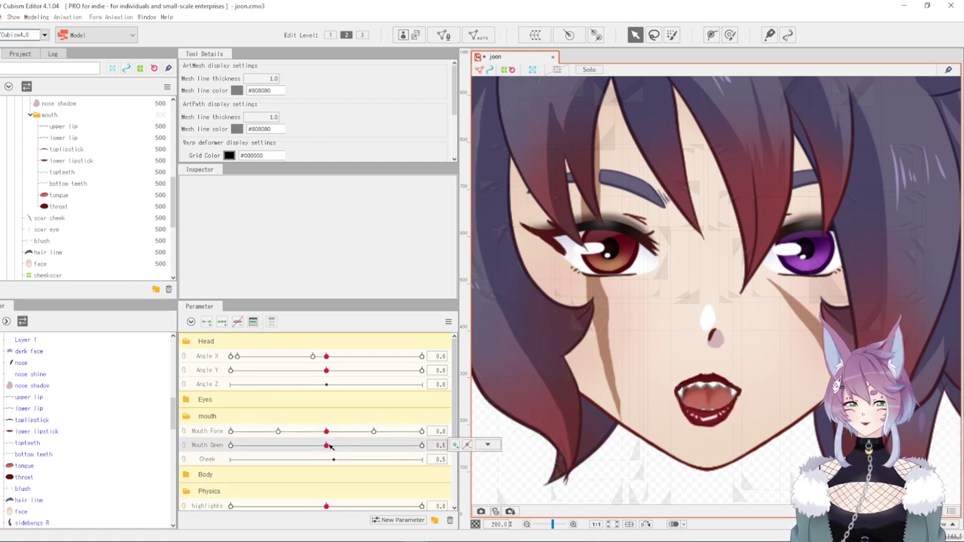
pyautogui.moveTo(255, 445); pyautogui.dragTo(174, 447)
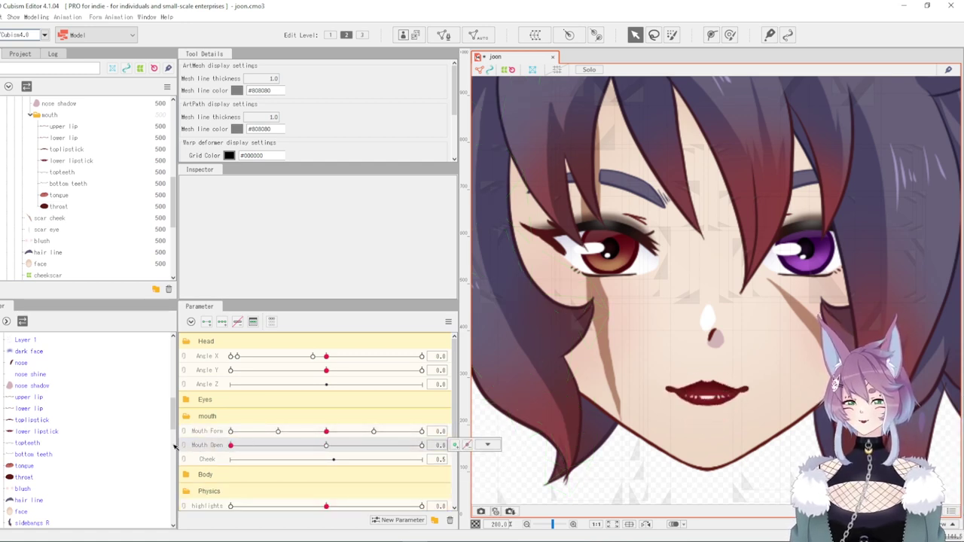
# - Wrap the upper lip through throat parts in a MouthX warp deformer and begin a MouthX parameter
pyautogui.click(54, 126)
pyautogui.keyDown('shift'); pyautogui.click(53, 210); pyautogui.keyUp('shift')
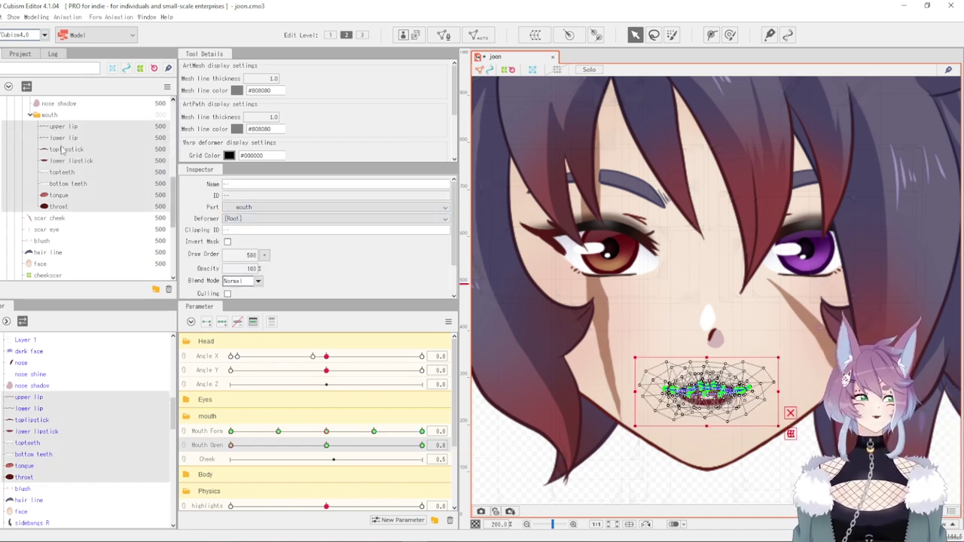
pyautogui.click(535, 35)
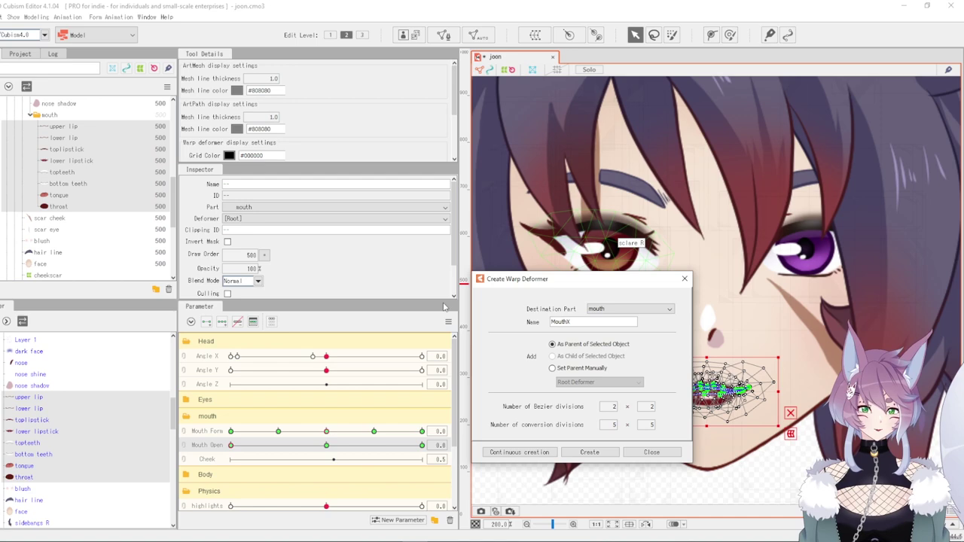
pyautogui.click(590, 453)
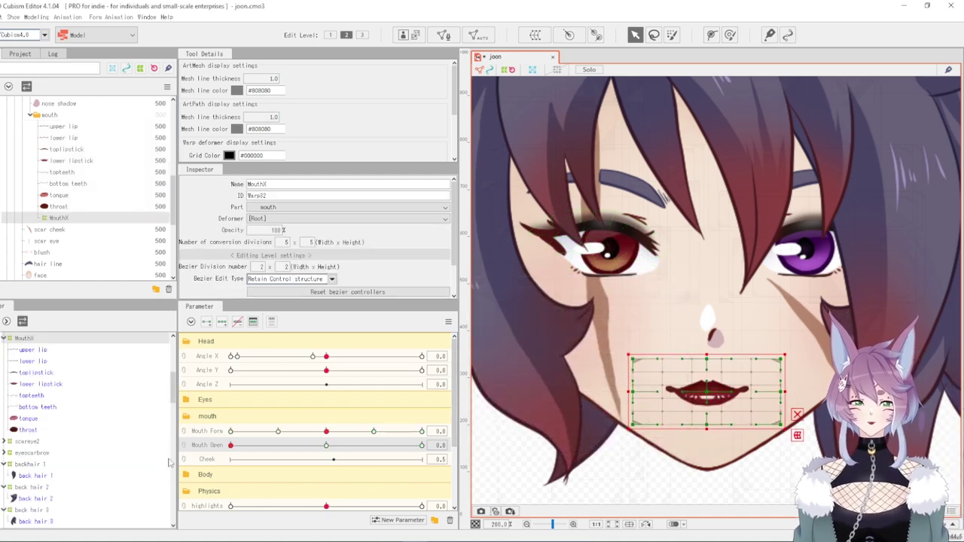
pyautogui.click(397, 519)
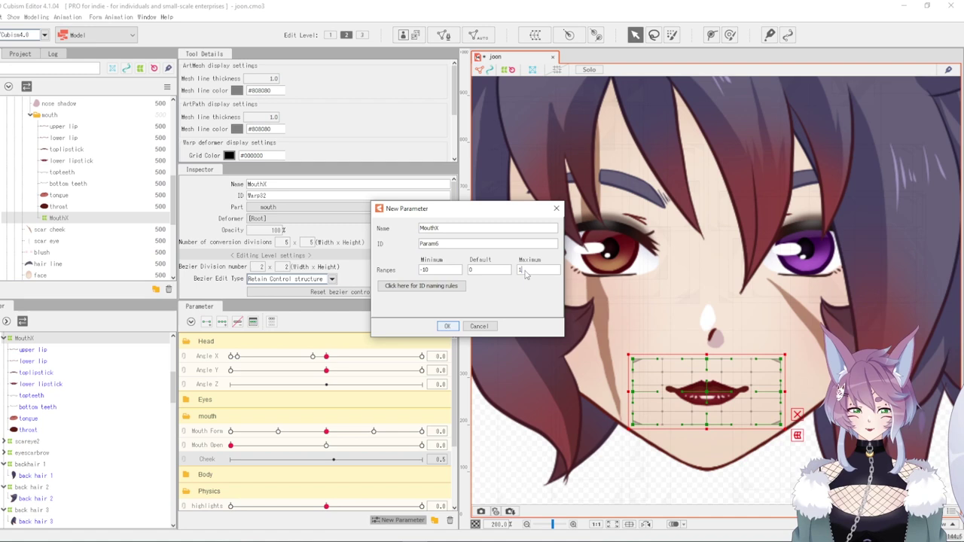
# - Confirm the MouthX parameter, then at 10 tilt the mouth deformer counter-clockwise and shift it right
pyautogui.click(447, 326)
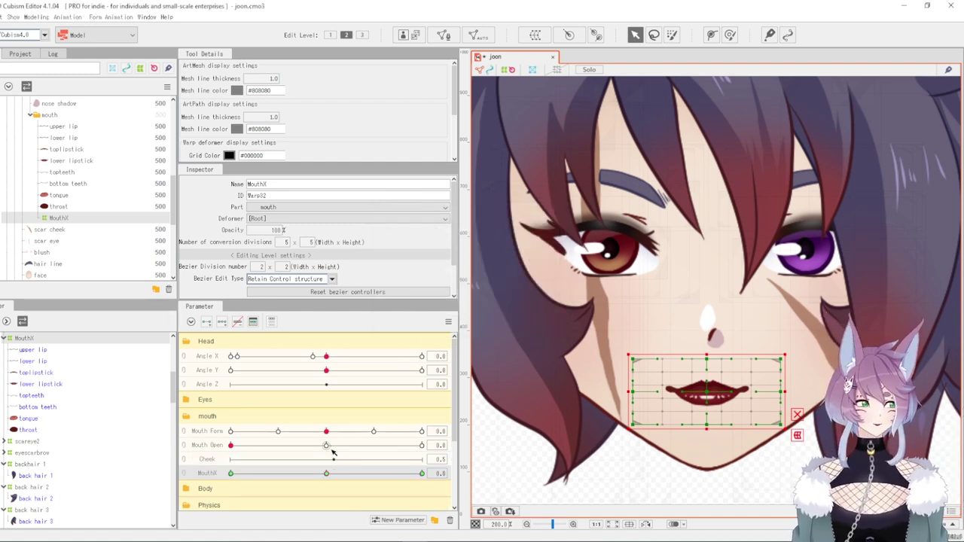
pyautogui.moveTo(326, 473); pyautogui.dragTo(421, 473)
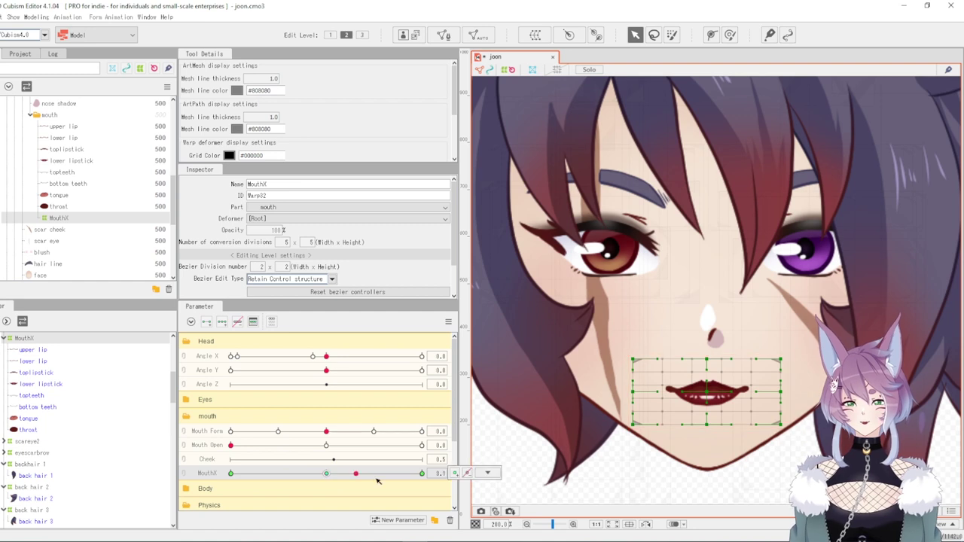
pyautogui.moveTo(789, 390); pyautogui.dragTo(788, 372)
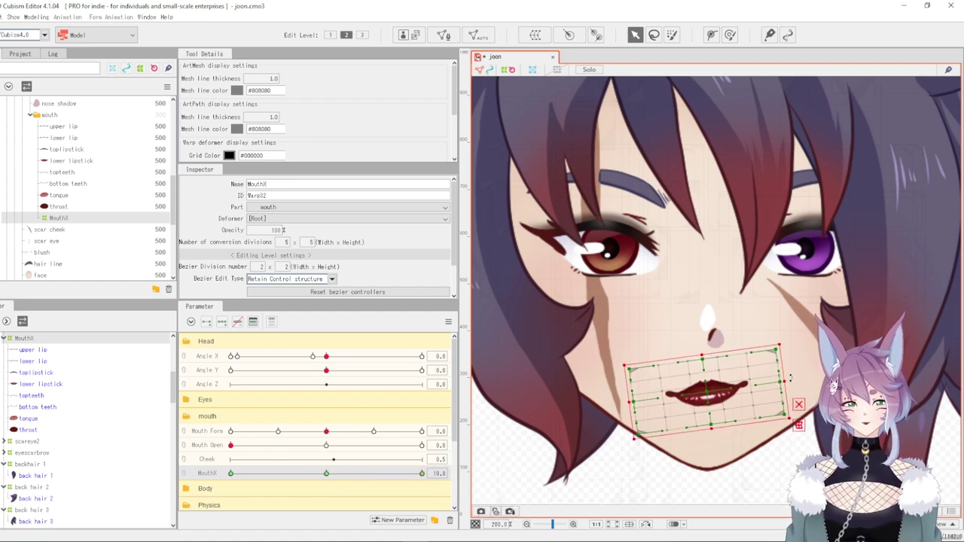
pyautogui.moveTo(701, 388); pyautogui.dragTo(711, 386)
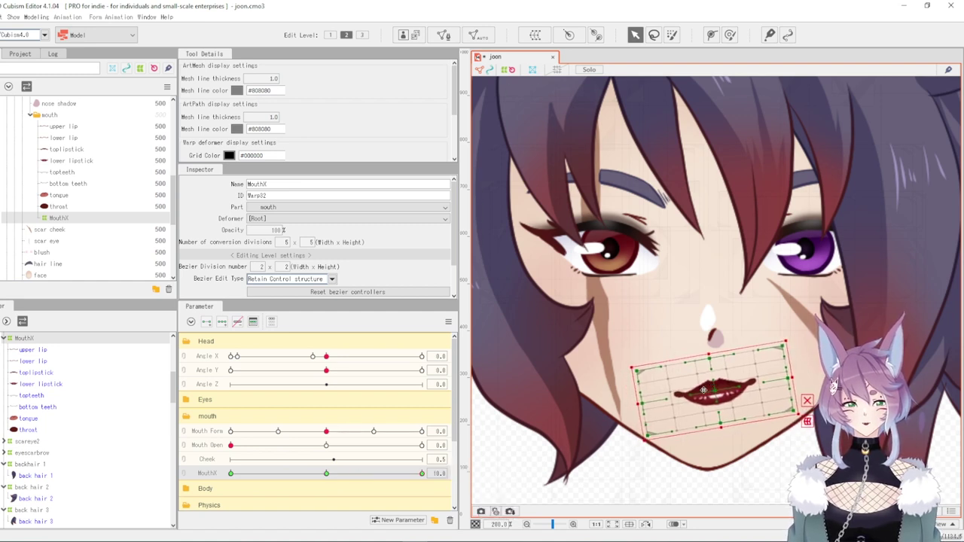
# - At MouthX -10 tilt the mouth deformer clockwise and shift it left, then reset to 0
pyautogui.moveTo(415, 474); pyautogui.dragTo(208, 476)
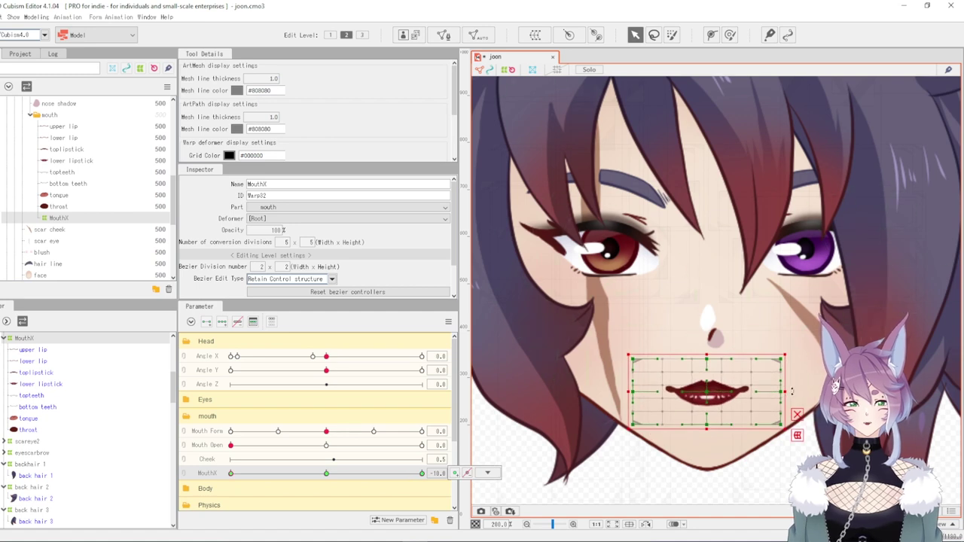
pyautogui.moveTo(791, 390); pyautogui.dragTo(788, 402)
pyautogui.moveTo(705, 391); pyautogui.dragTo(695, 387)
pyautogui.moveTo(251, 479); pyautogui.dragTo(452, 461)
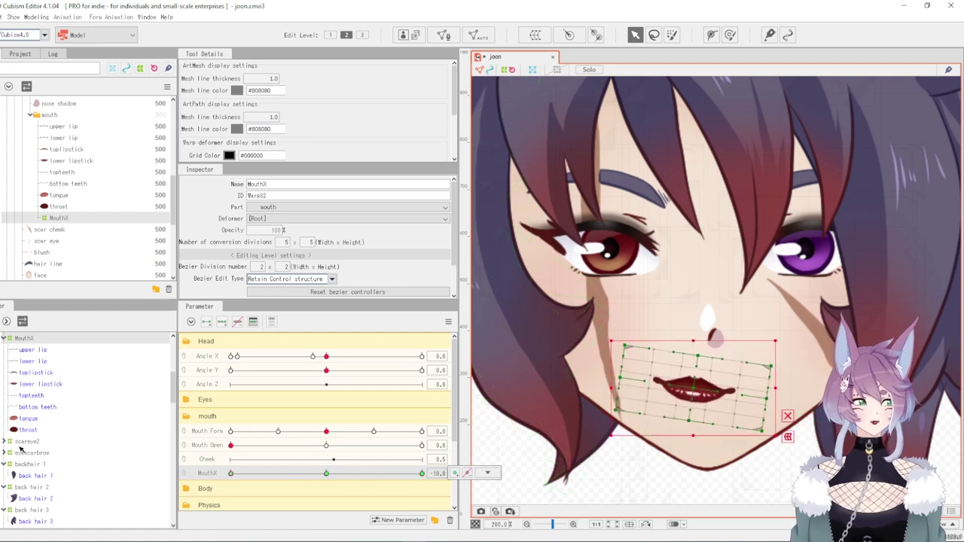
pyautogui.click(326, 473)
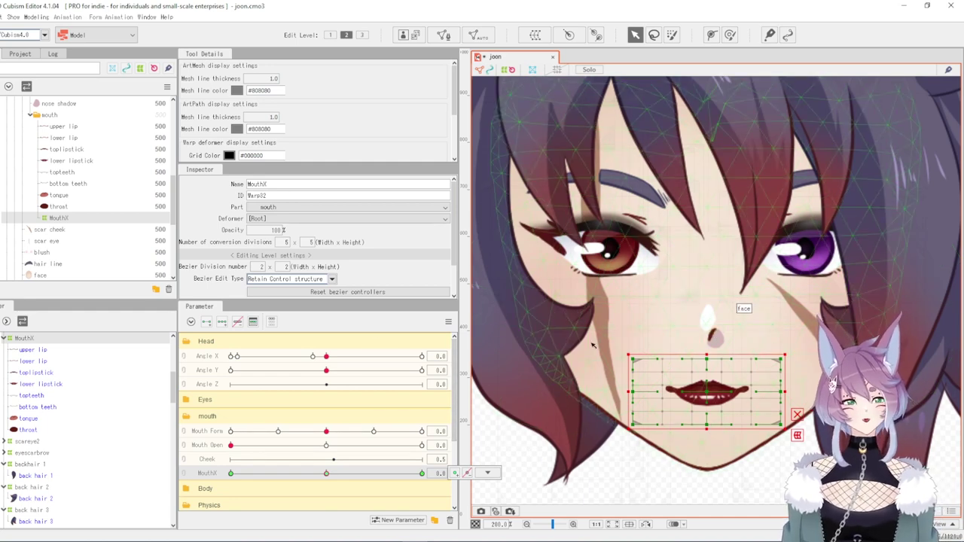
# - Select nose, nose shine and nose shadow and wrap them in a 'nose mouthX' warp deformer
pyautogui.click(47, 229)
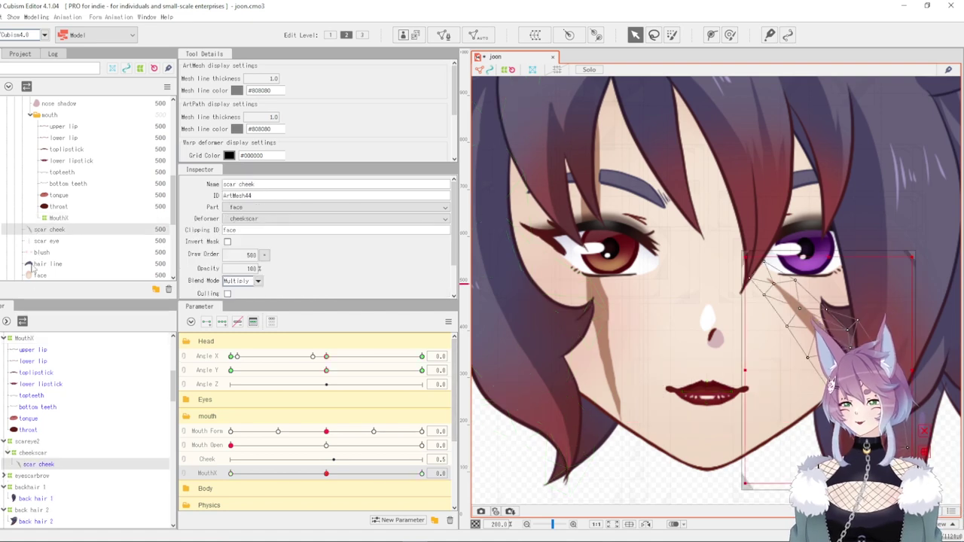
pyautogui.click(43, 253)
pyautogui.click(46, 229)
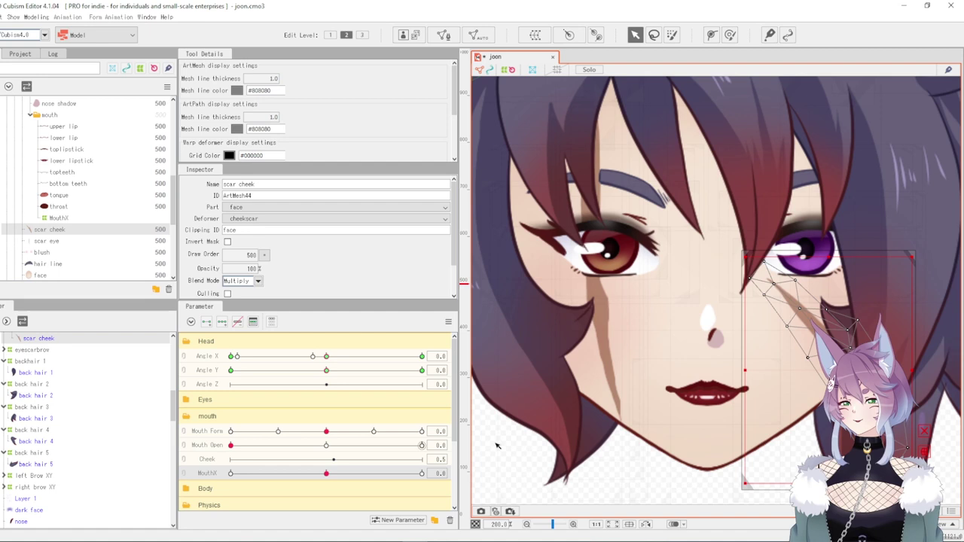
pyautogui.click(704, 335)
pyautogui.scroll(3, 59, 160)
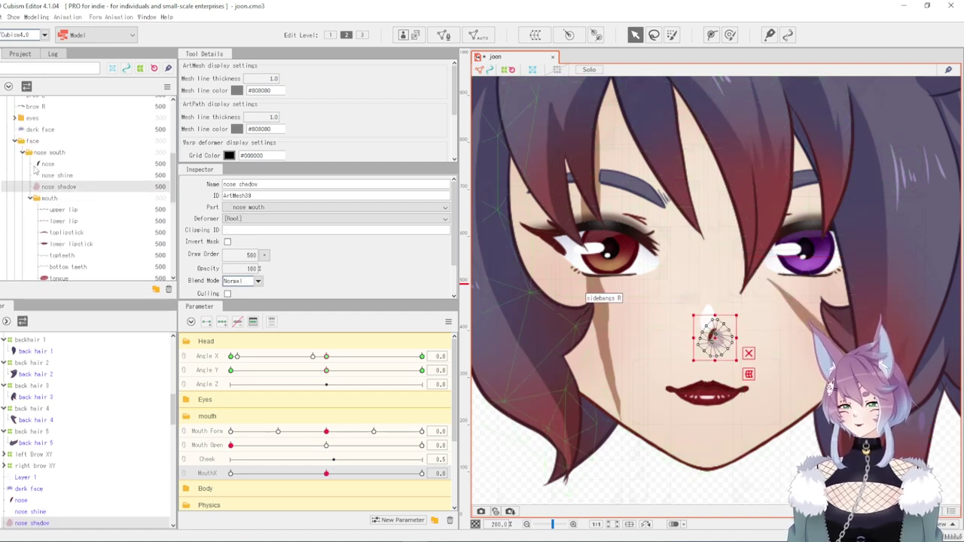
pyautogui.keyDown('shift'); pyautogui.click(43, 165); pyautogui.keyUp('shift')
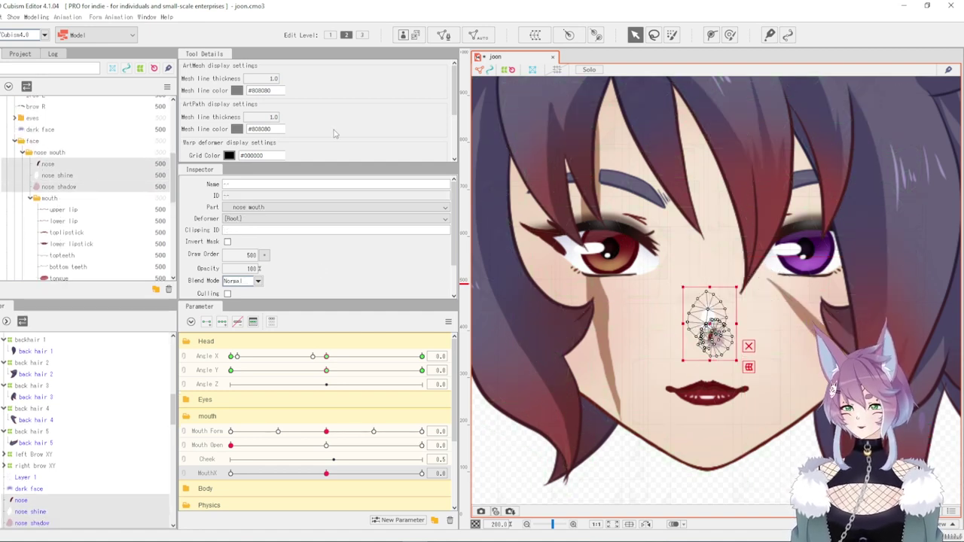
pyautogui.click(535, 34)
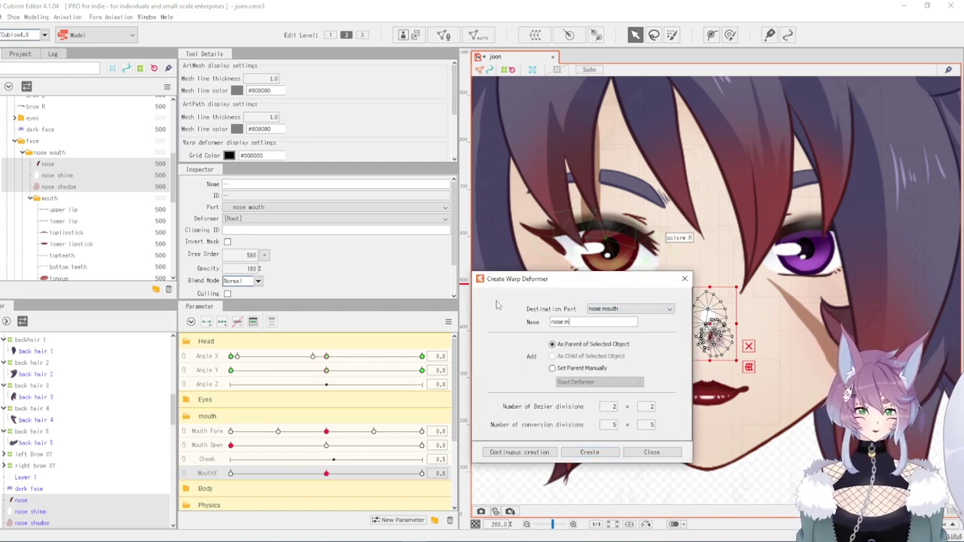
pyautogui.click(589, 452)
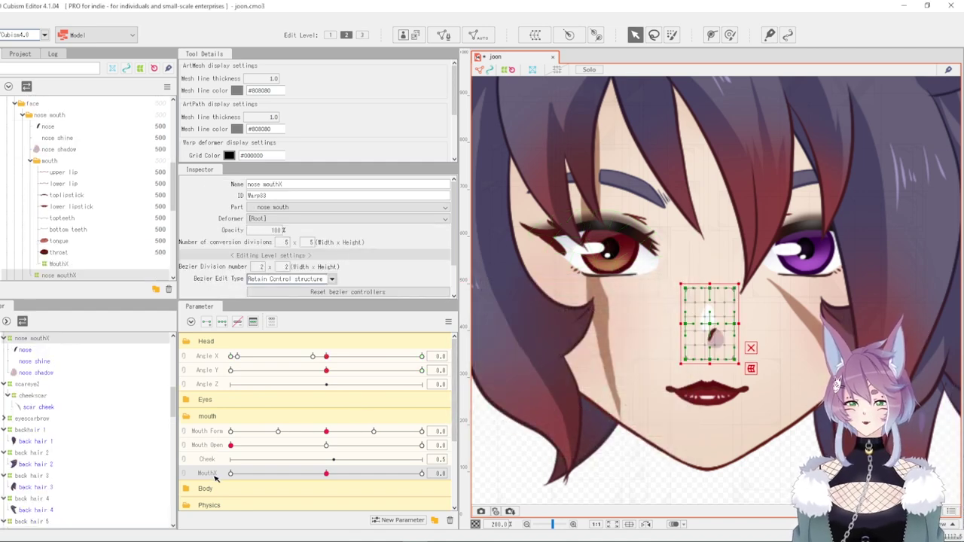
# - Key the nose mouthX deformer on MouthX, bending its lower-right grid at 10, then reset to 0
pyautogui.moveTo(326, 473); pyautogui.dragTo(230, 473)
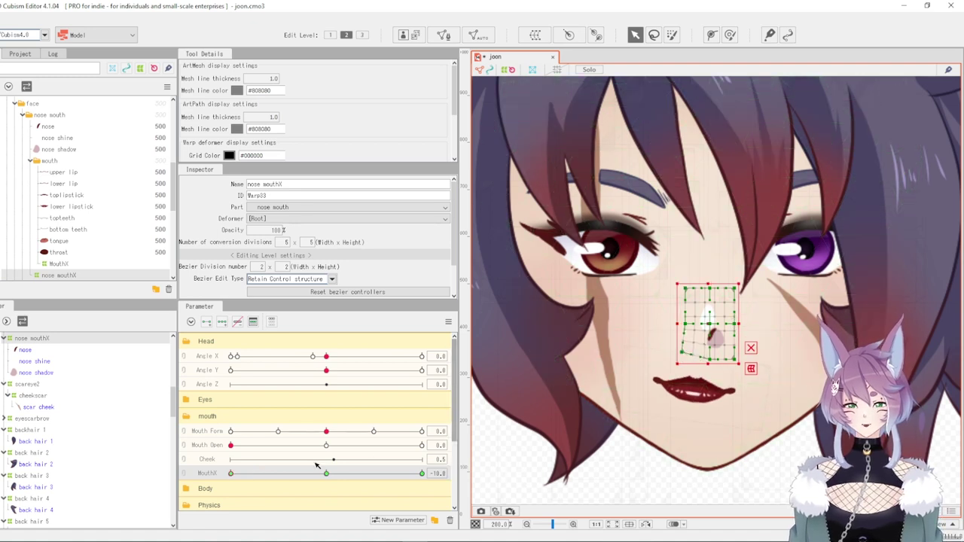
pyautogui.moveTo(230, 473); pyautogui.dragTo(422, 473)
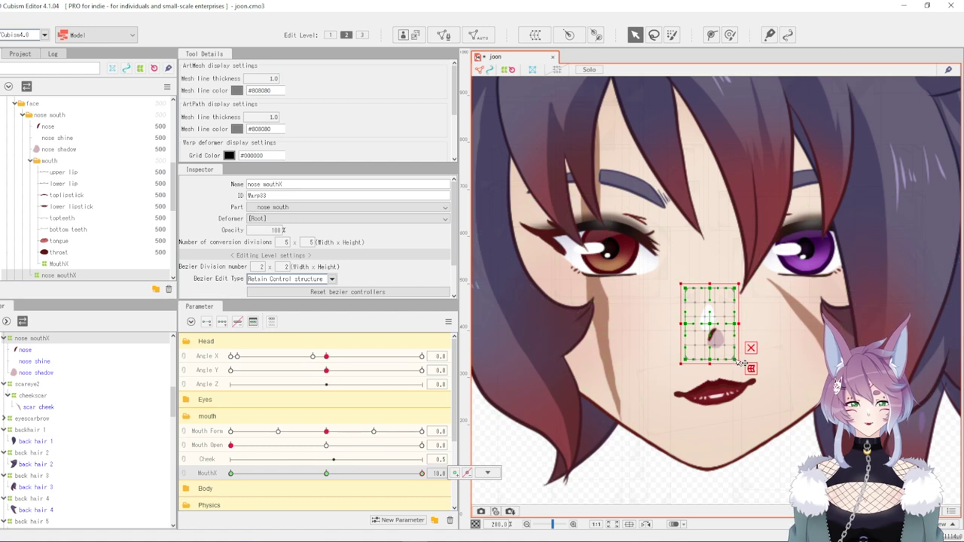
pyautogui.moveTo(742, 364); pyautogui.dragTo(748, 352)
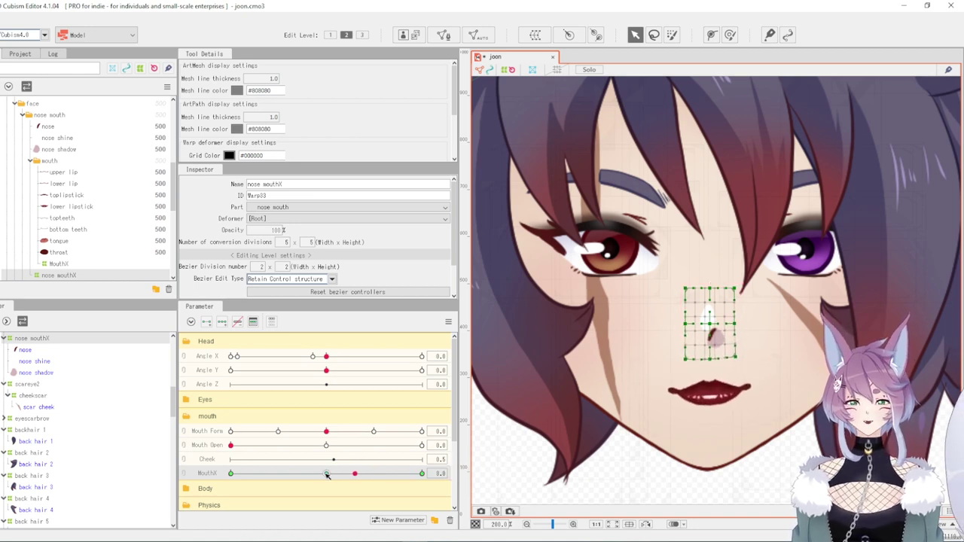
pyautogui.click(326, 473)
pyautogui.scroll(-4, 64, 258)
pyautogui.scroll(-5, 64, 257)
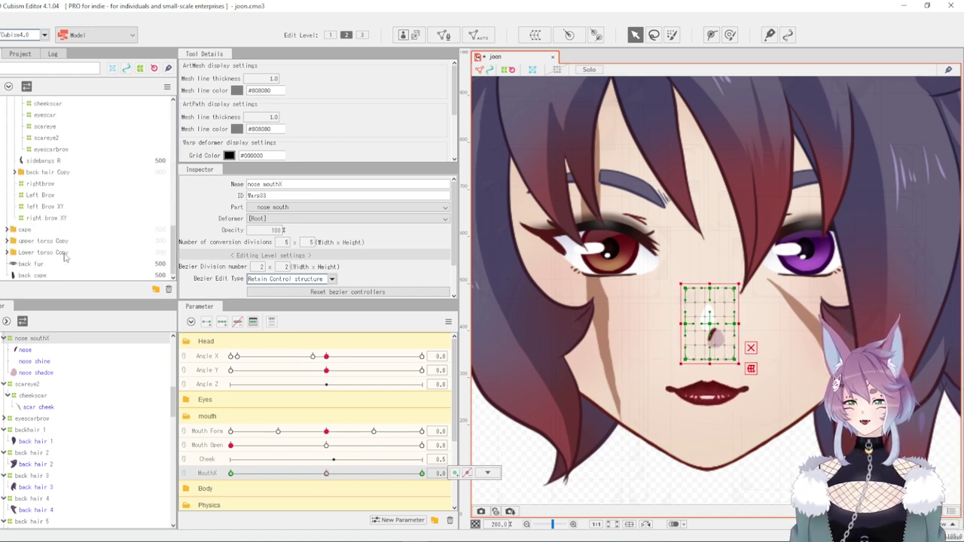
pyautogui.scroll(5, 64, 258)
# - Wrap the face mesh in a new parent warp deformer named mouthX
pyautogui.scroll(-4, 64, 257)
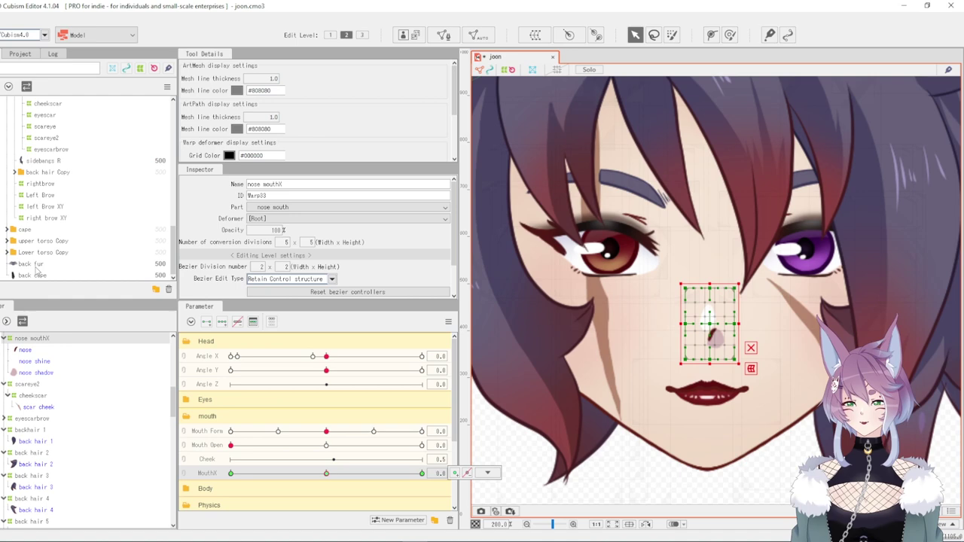
pyautogui.scroll(4, 36, 272)
pyautogui.click(40, 259)
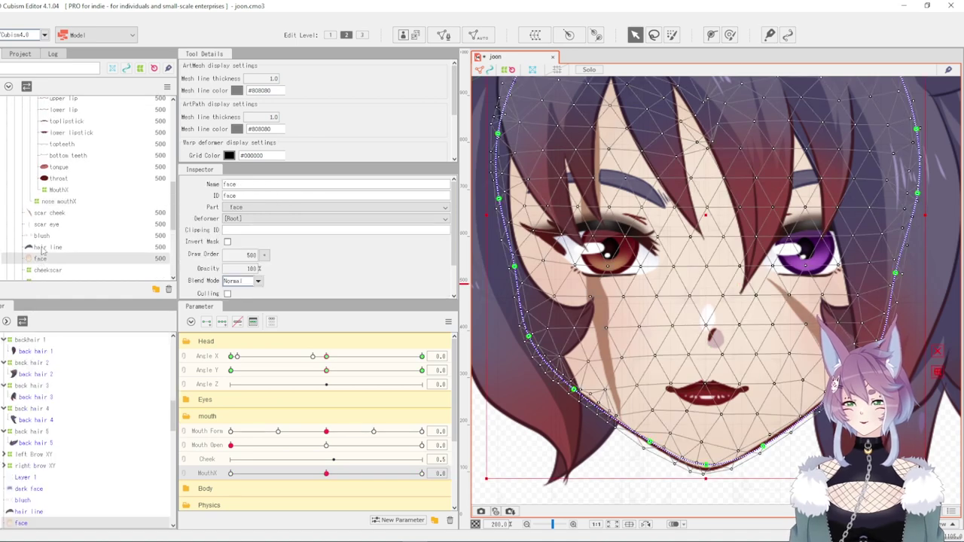
pyautogui.click(538, 36)
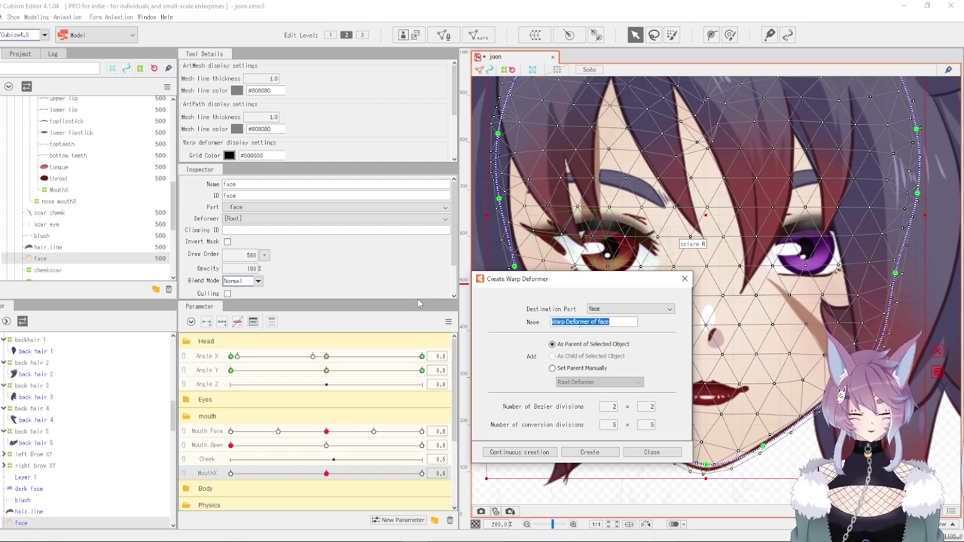
pyautogui.write('mouthX')
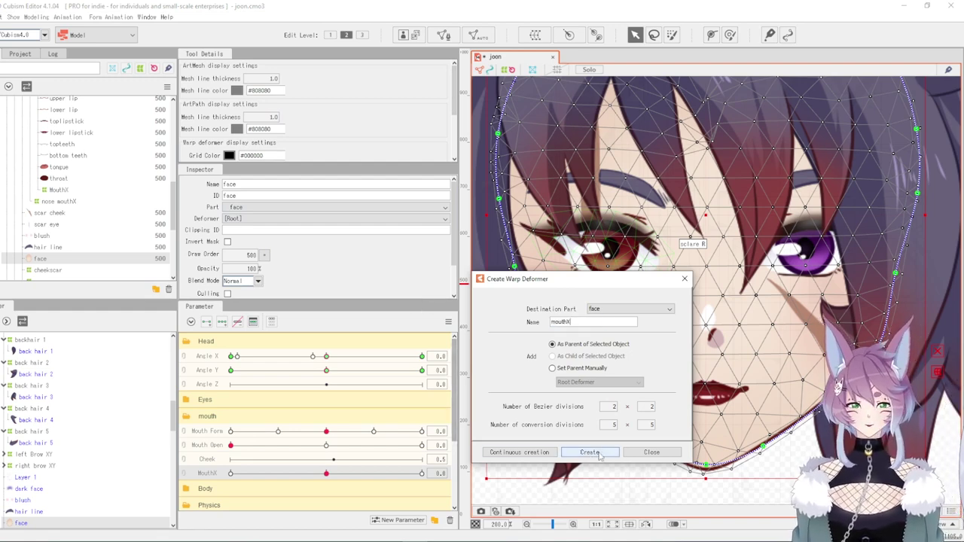
pyautogui.click(589, 452)
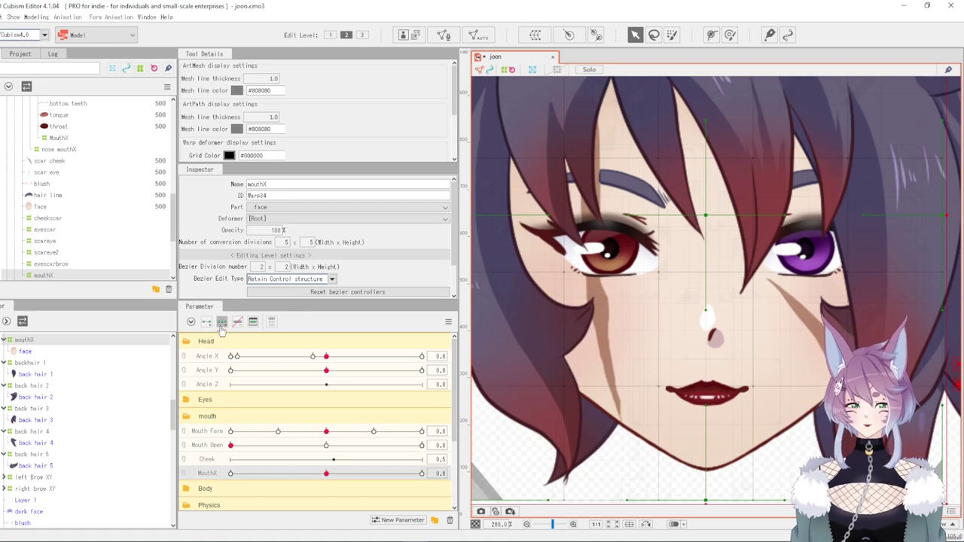
# - At MouthX 10 shift the face deformer's chin and mouth right, reflect it to -10, and return to 0
pyautogui.moveTo(331, 476); pyautogui.dragTo(468, 486)
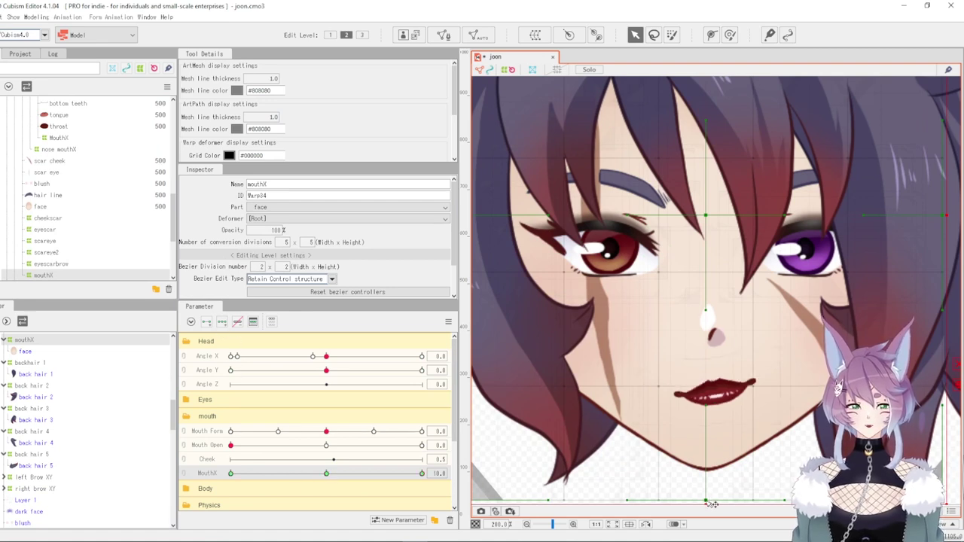
pyautogui.moveTo(711, 503); pyautogui.dragTo(730, 500)
pyautogui.click(662, 388)
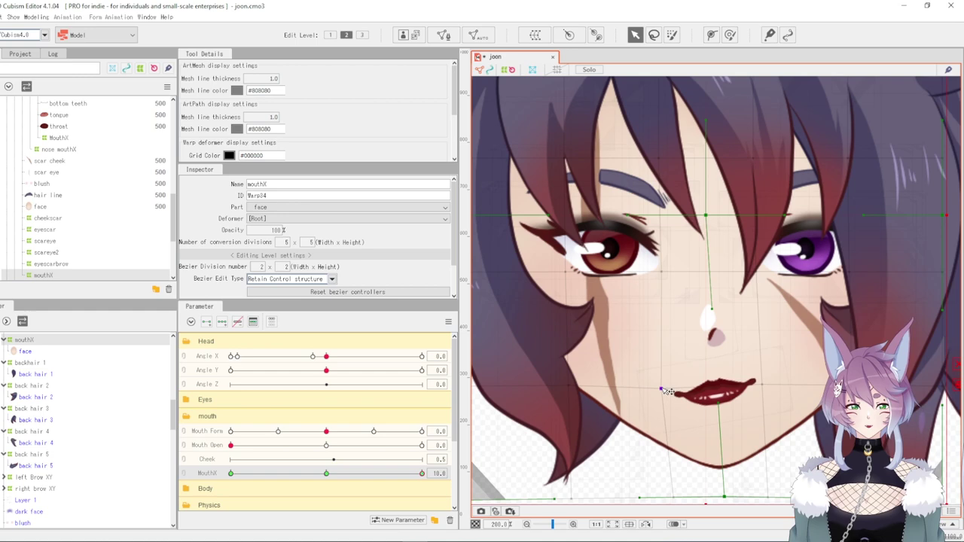
pyautogui.scroll(-4, 667, 392)
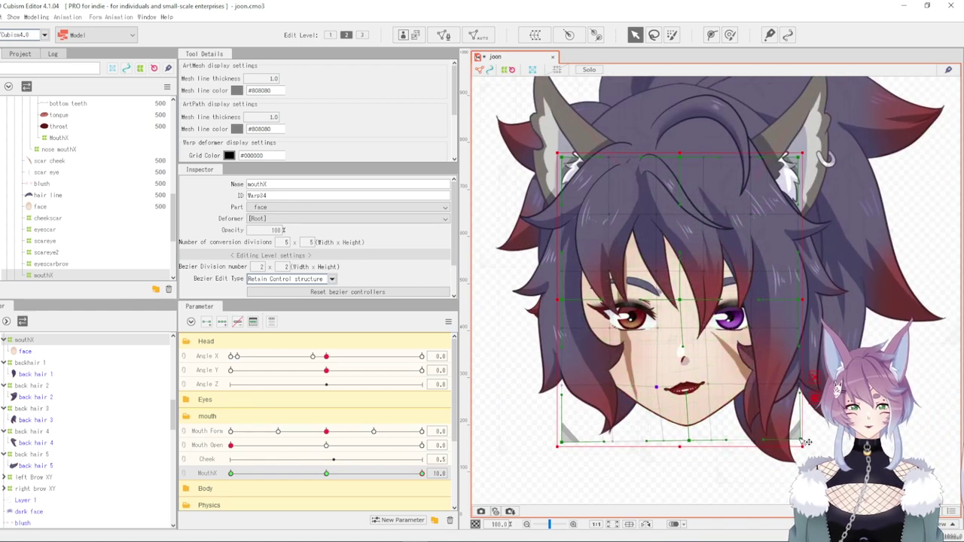
pyautogui.click(467, 473)
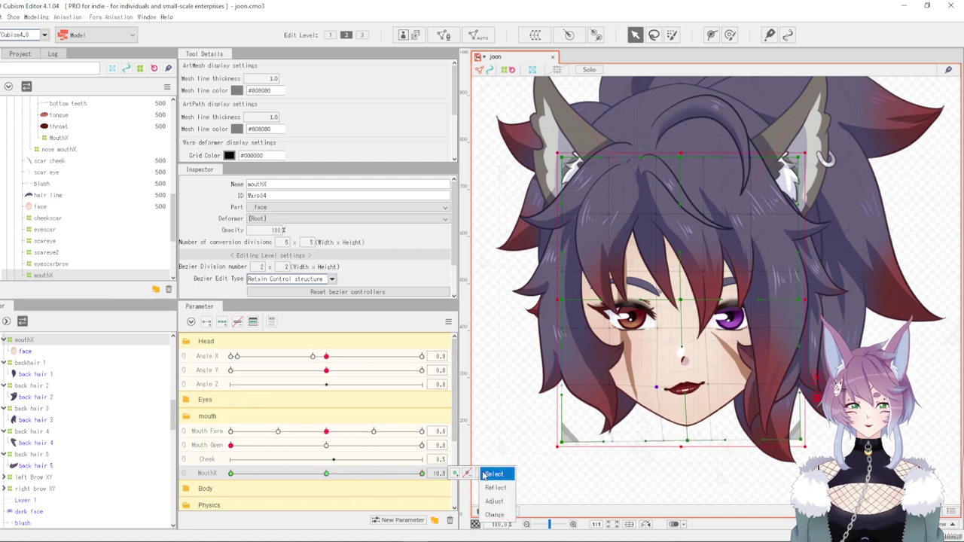
pyautogui.click(677, 445)
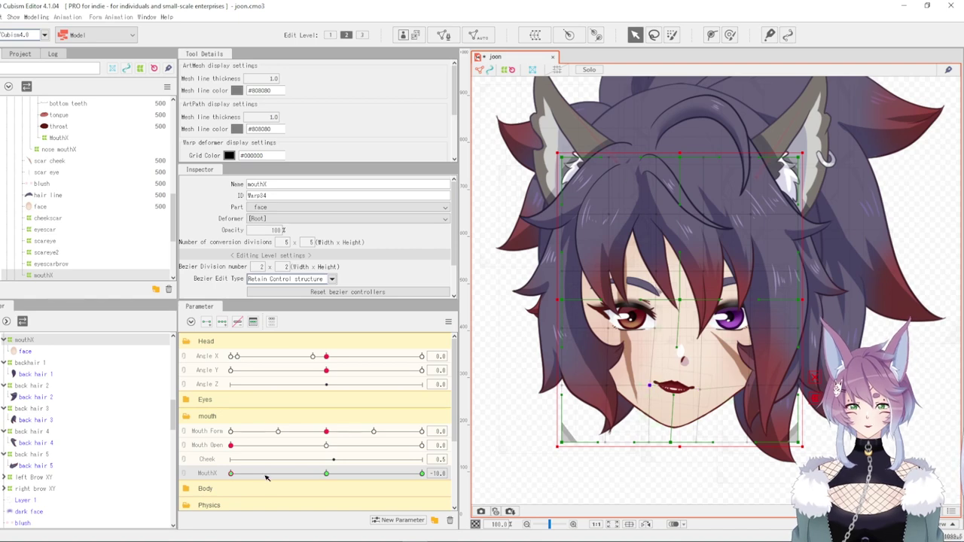
pyautogui.click(330, 472)
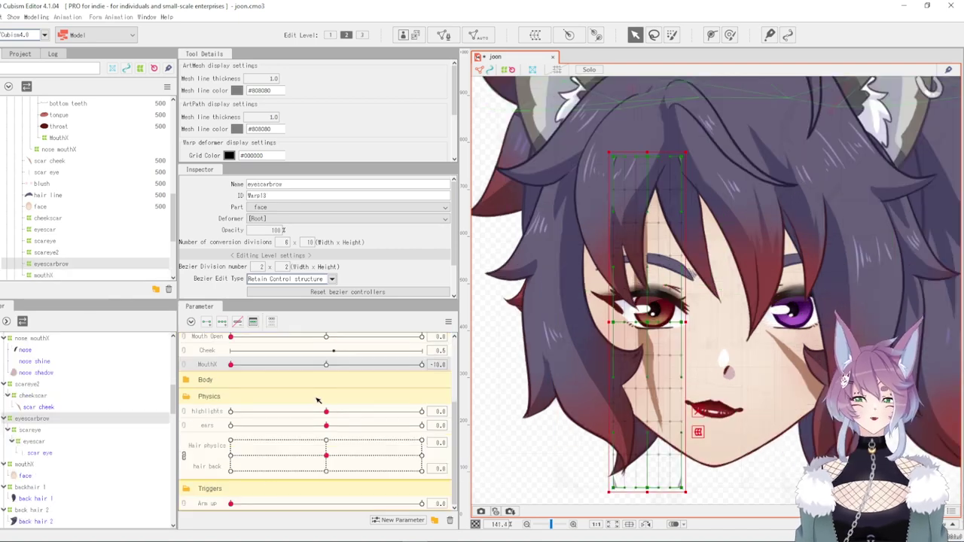
pyautogui.scroll(2, 377, 407)
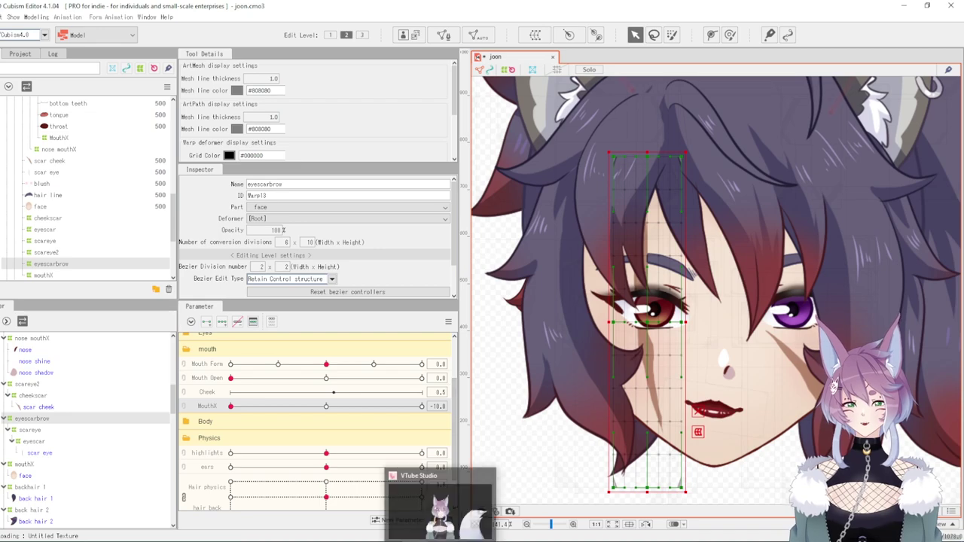
# - Switch to VTube Studio and bring up the Argama Shorthair model's settings page
pyautogui.click(430, 503)
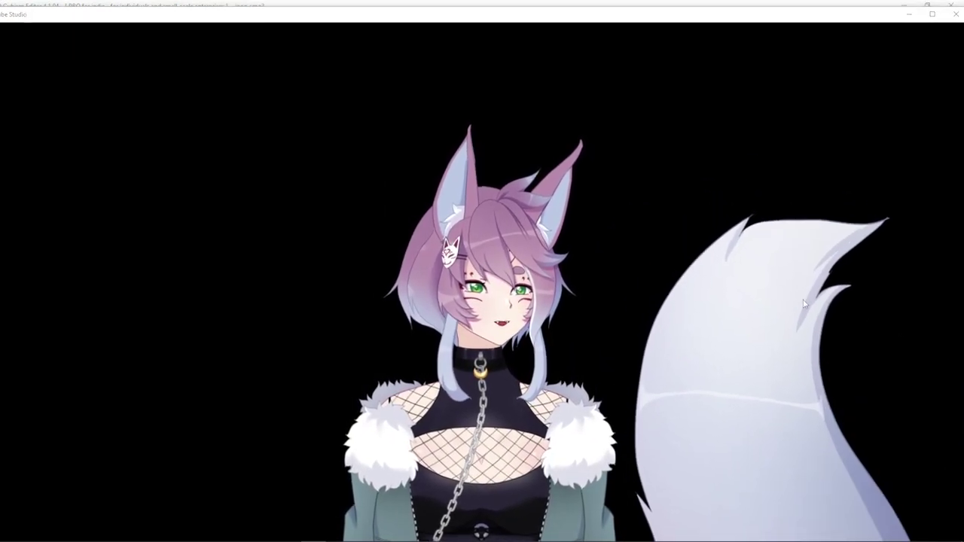
pyautogui.doubleClick(13, 216)
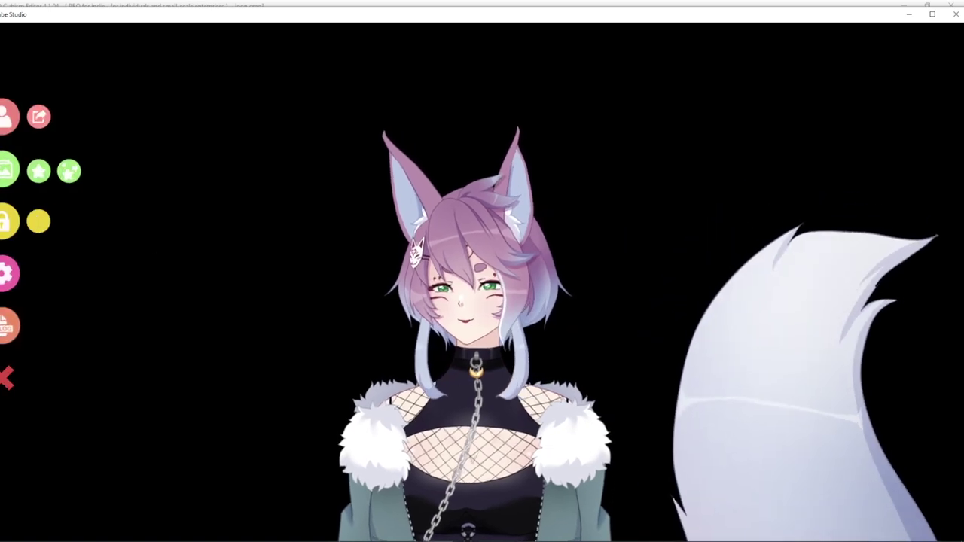
pyautogui.click(6, 275)
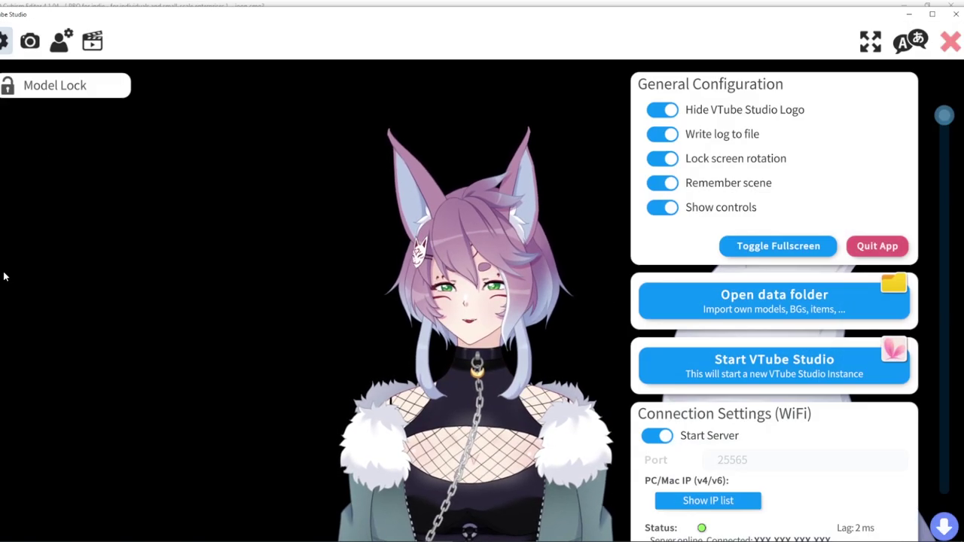
pyautogui.click(64, 44)
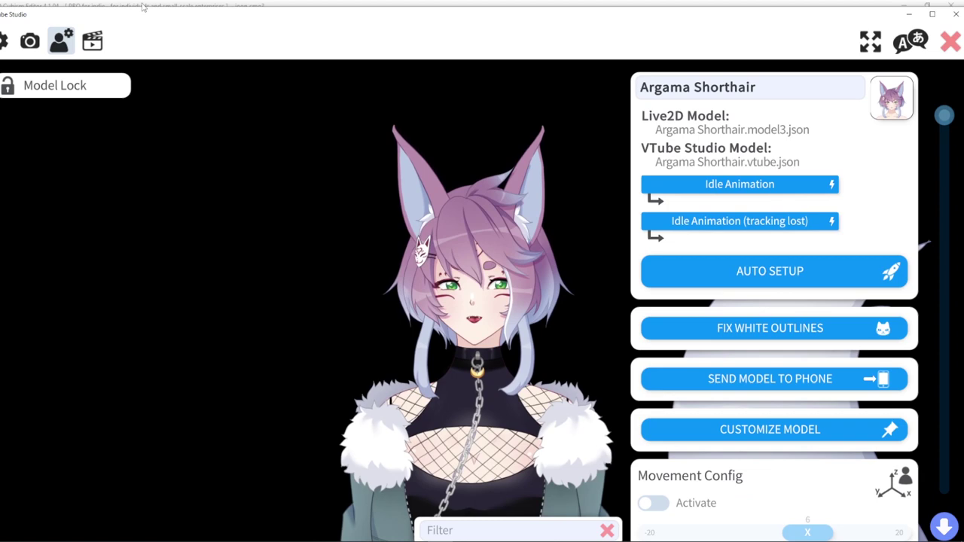
# - Find the MouthX input mapped to output Param (input ±0.9, output ±30) in model settings
pyautogui.scroll(-6, 841, 287)
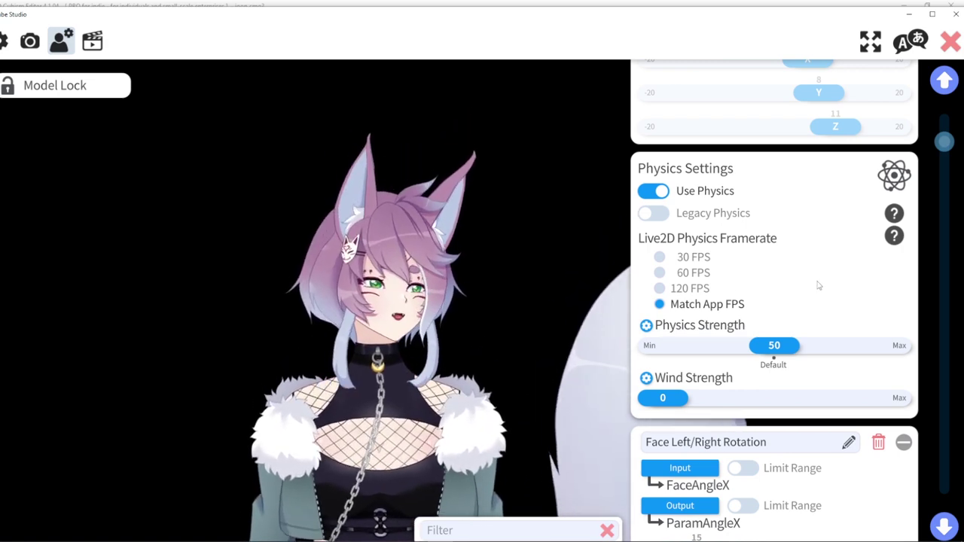
pyautogui.scroll(-8, 806, 302)
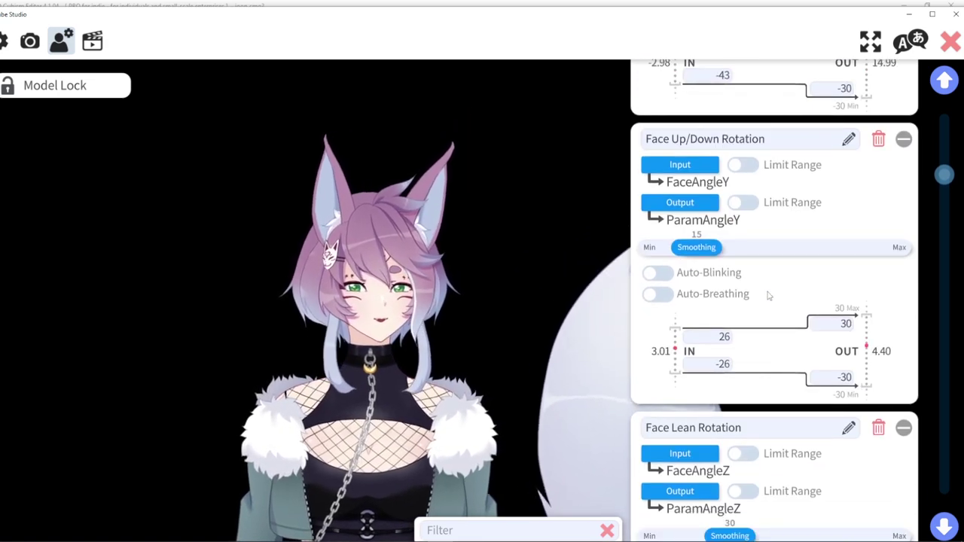
pyautogui.scroll(-10, 768, 294)
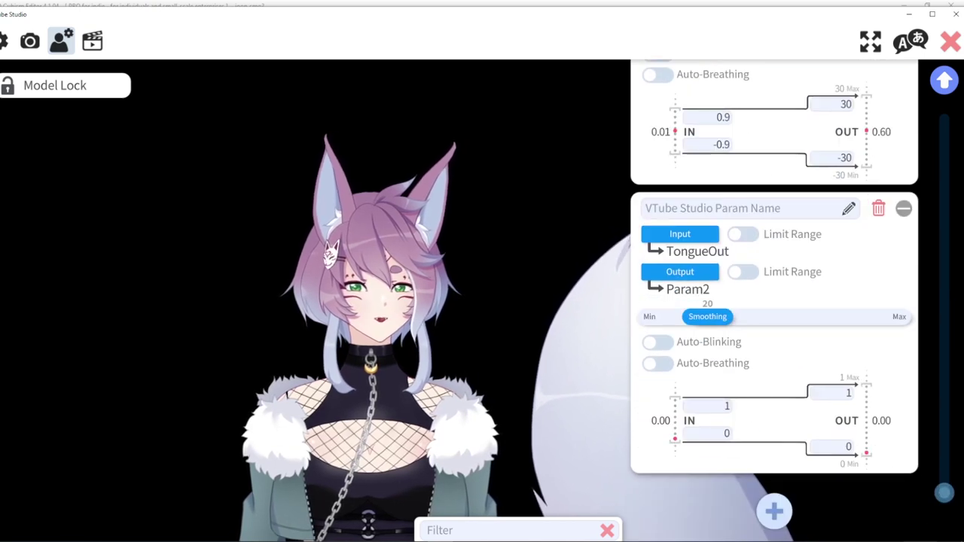
pyautogui.scroll(3, 762, 421)
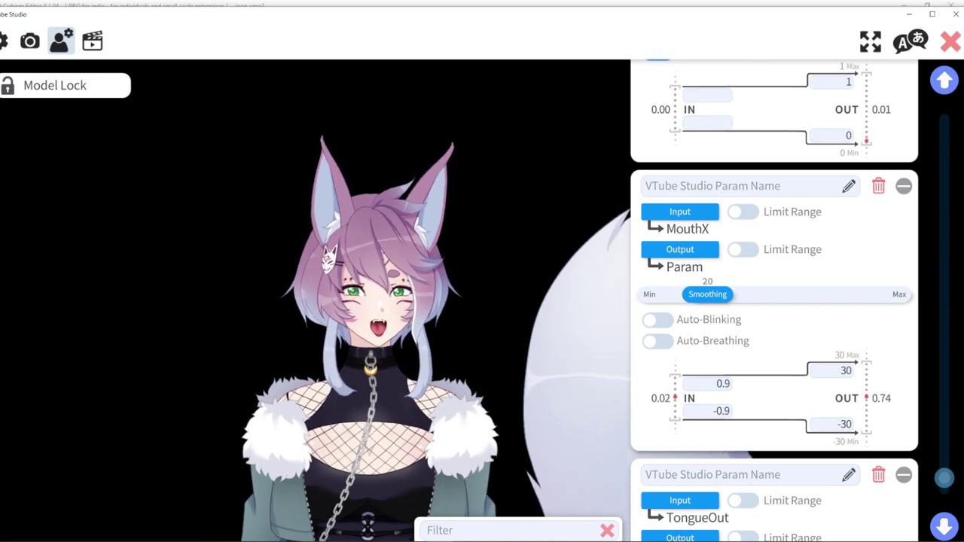
pyautogui.moveTo(944, 477); pyautogui.dragTo(944, 136)
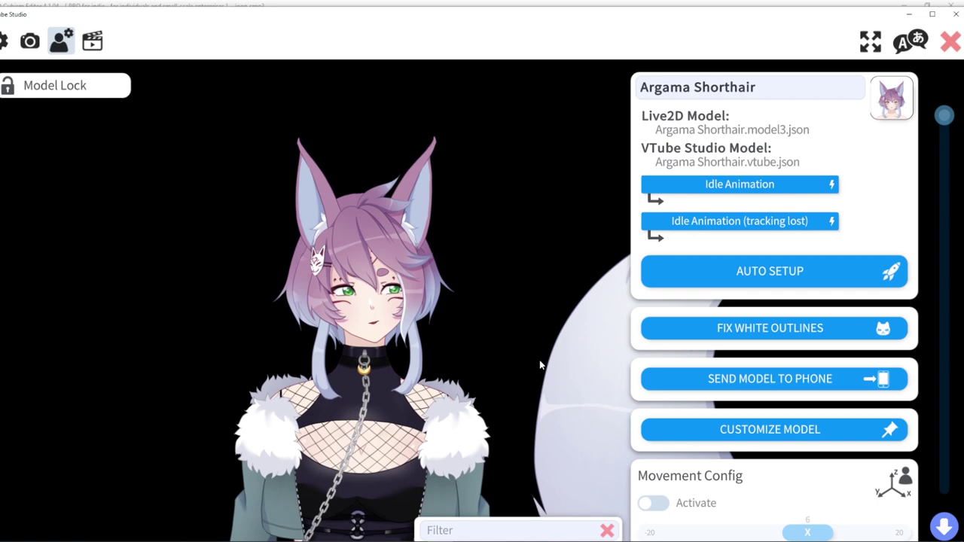
pyautogui.moveTo(946, 119); pyautogui.dragTo(876, 490)
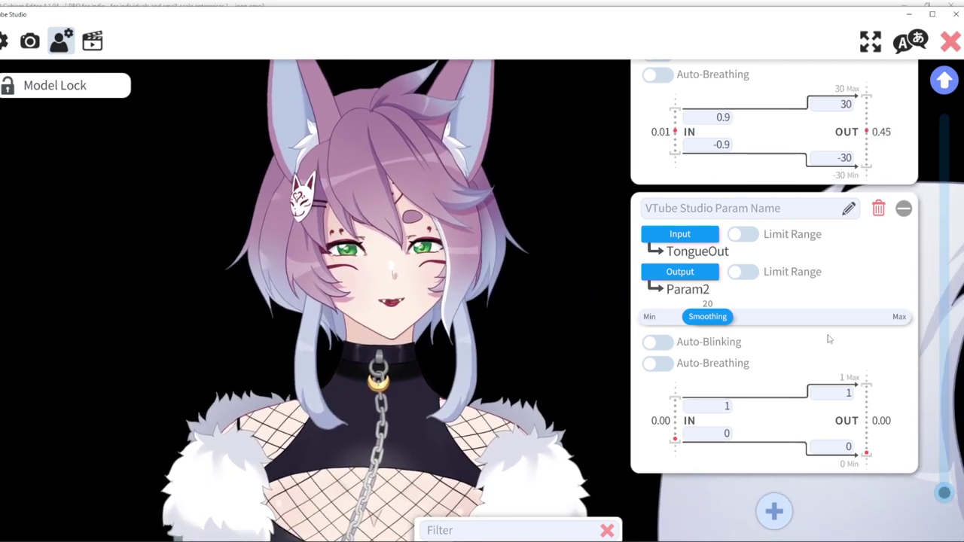
pyautogui.scroll(5, 828, 339)
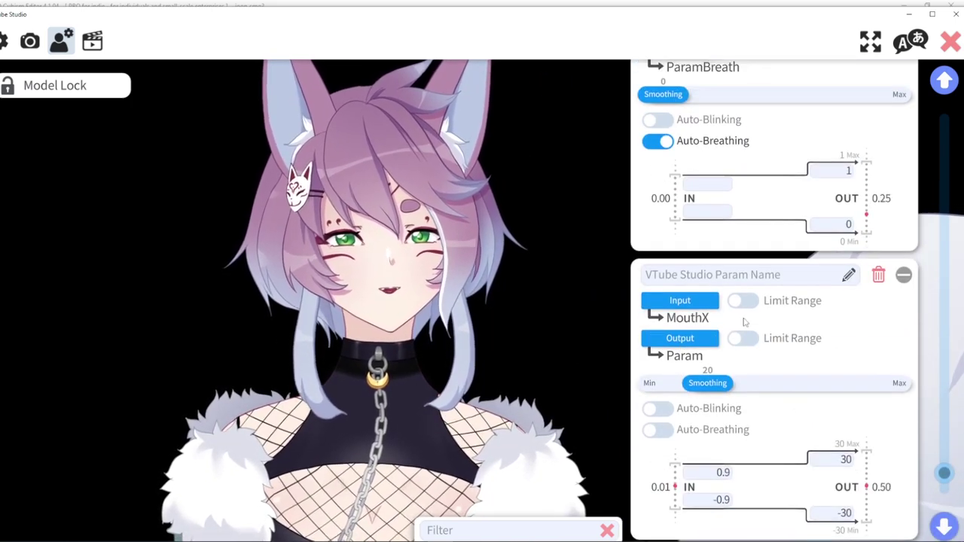
pyautogui.scroll(-2, 780, 407)
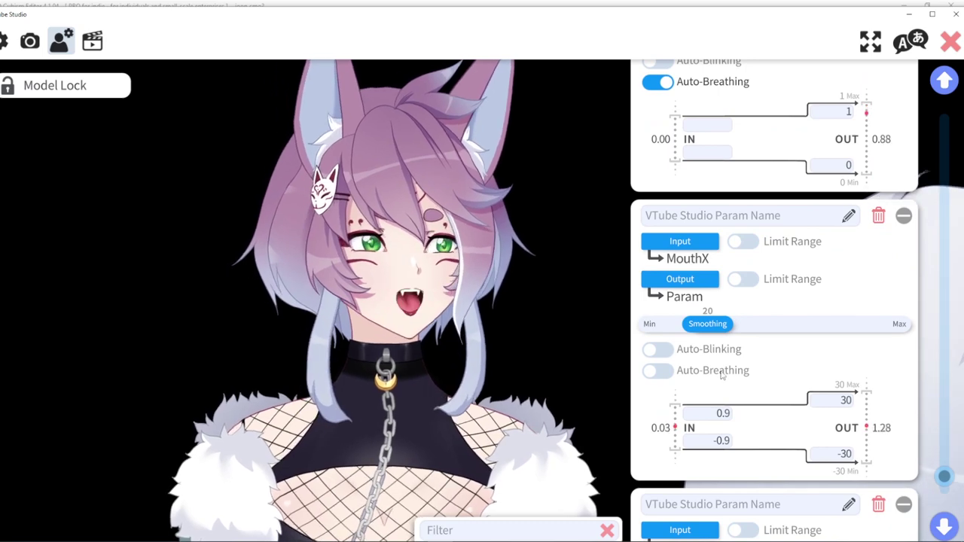